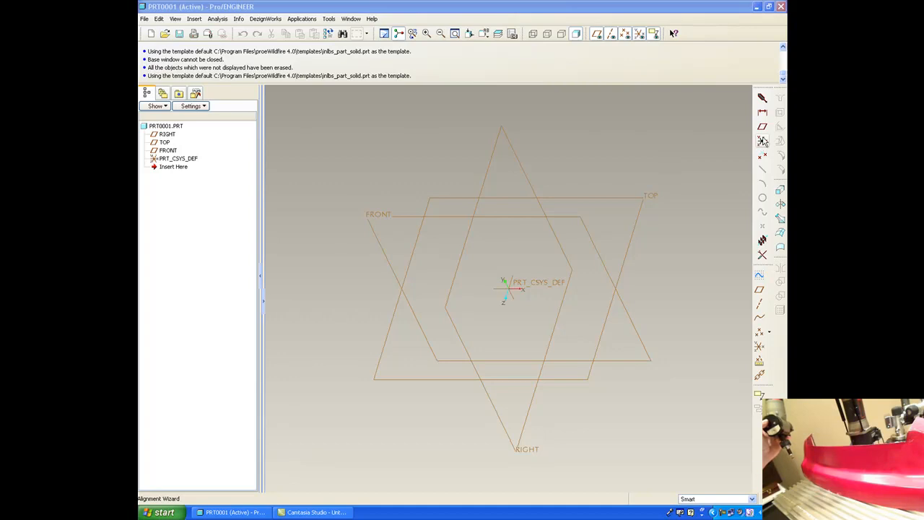
Align the digitizing arm to the physical part with an Express system, probing its axes and origin location.
click(763, 141)
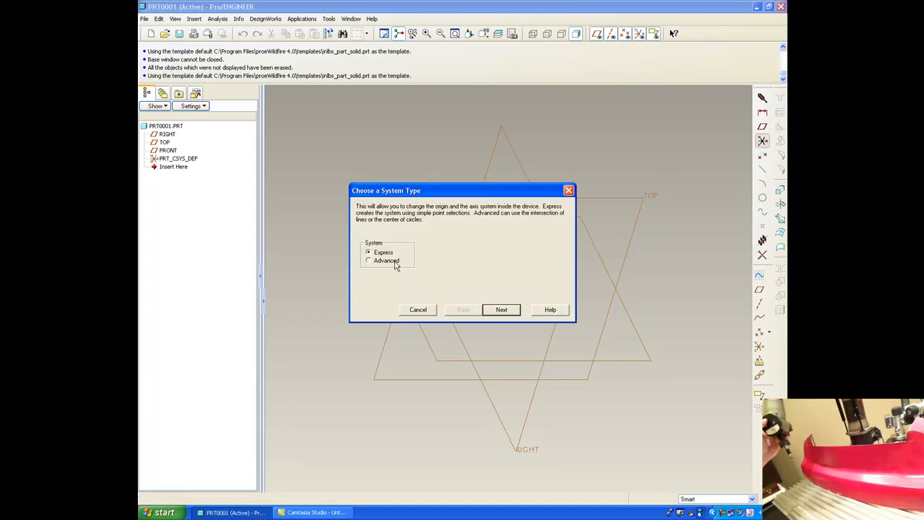
click(502, 310)
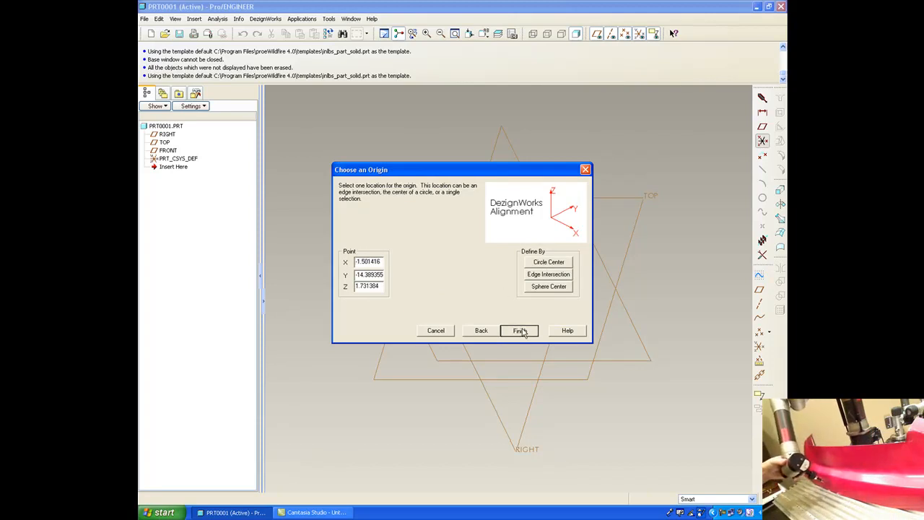
click(522, 331)
click(471, 286)
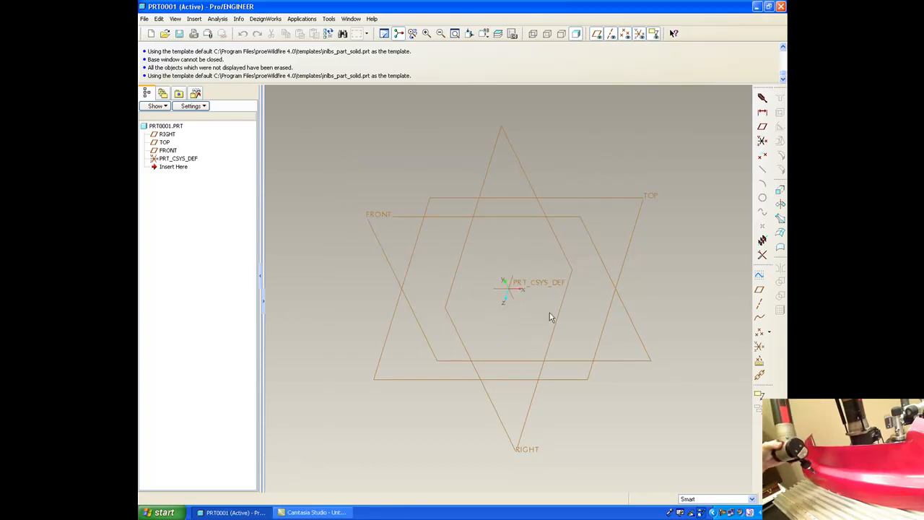
Create a sketch on the FRONT datum plane containing a spline digitized from the physical part, without best fit.
click(393, 219)
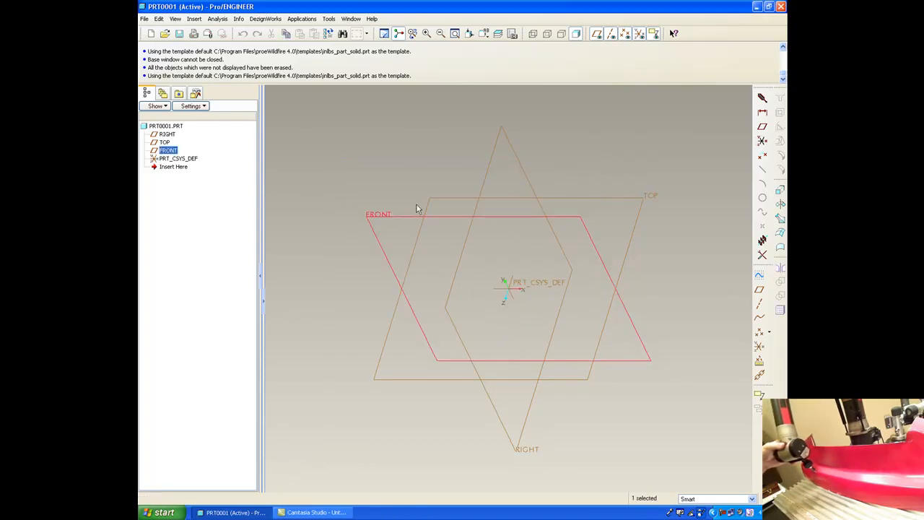
click(762, 276)
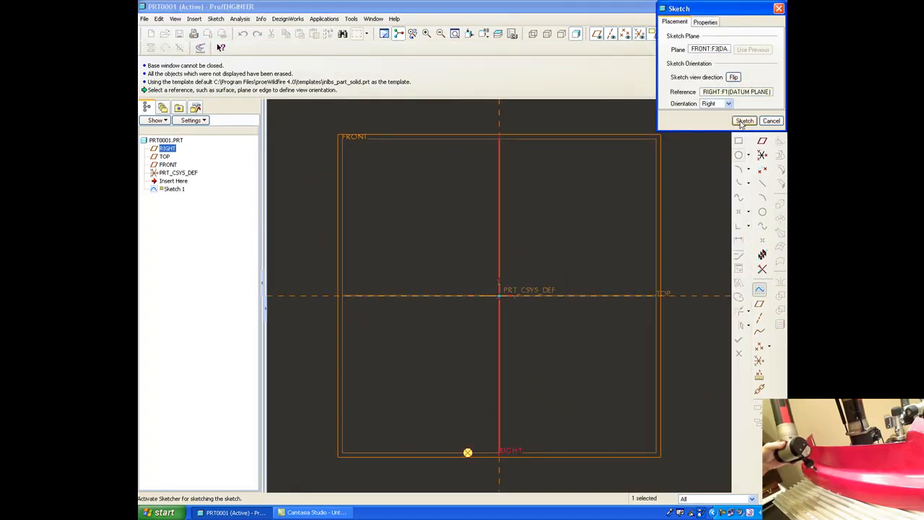
click(744, 120)
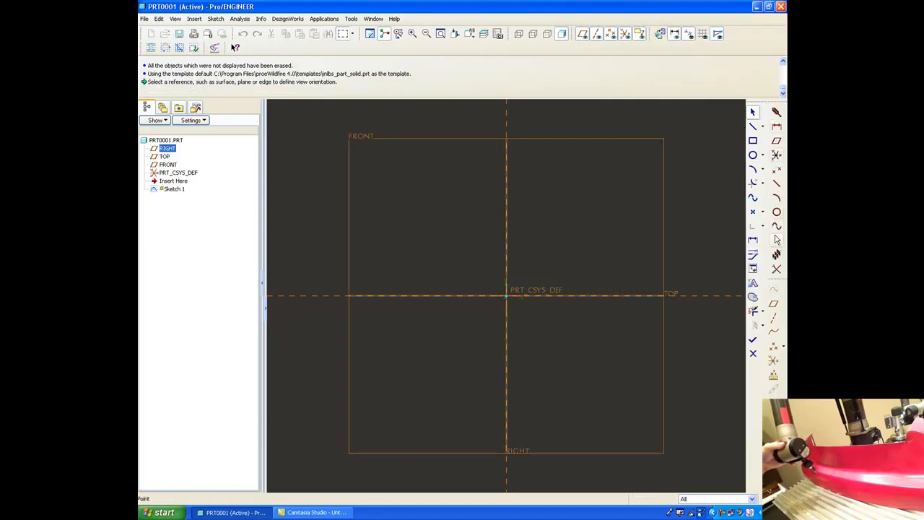
click(777, 227)
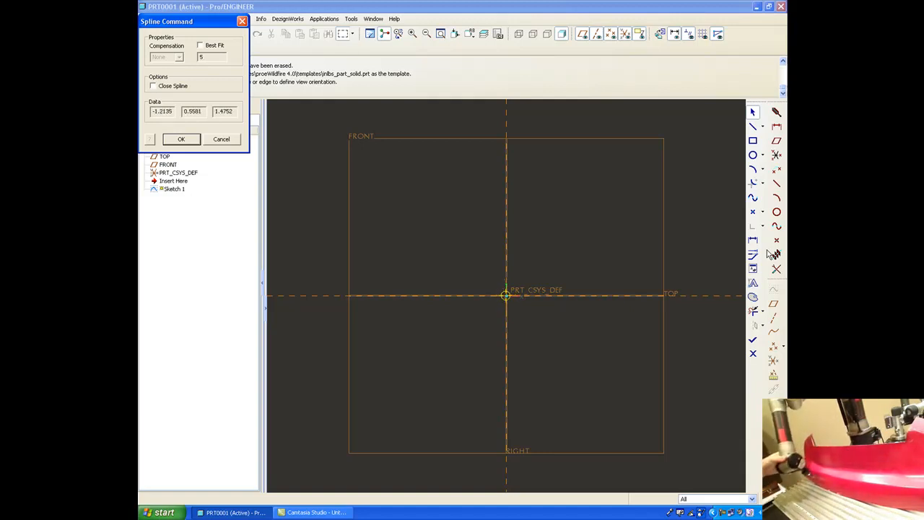
click(181, 139)
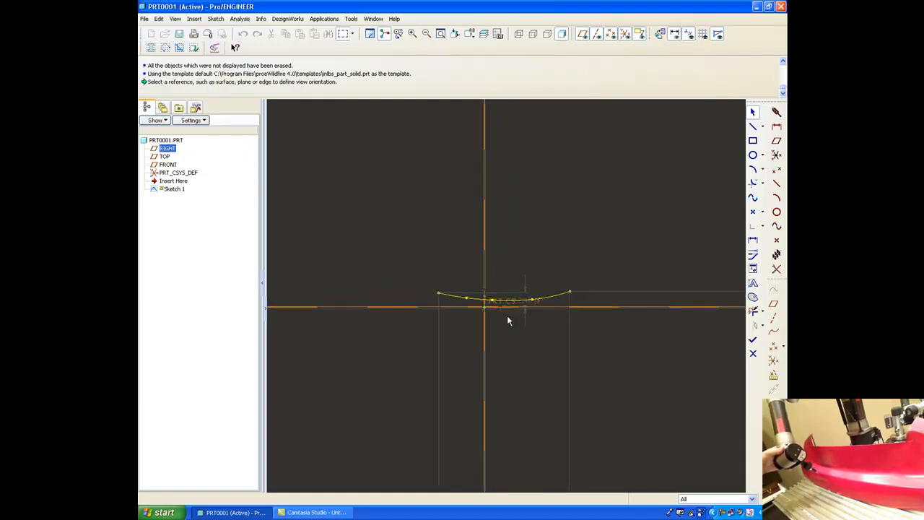
click(752, 345)
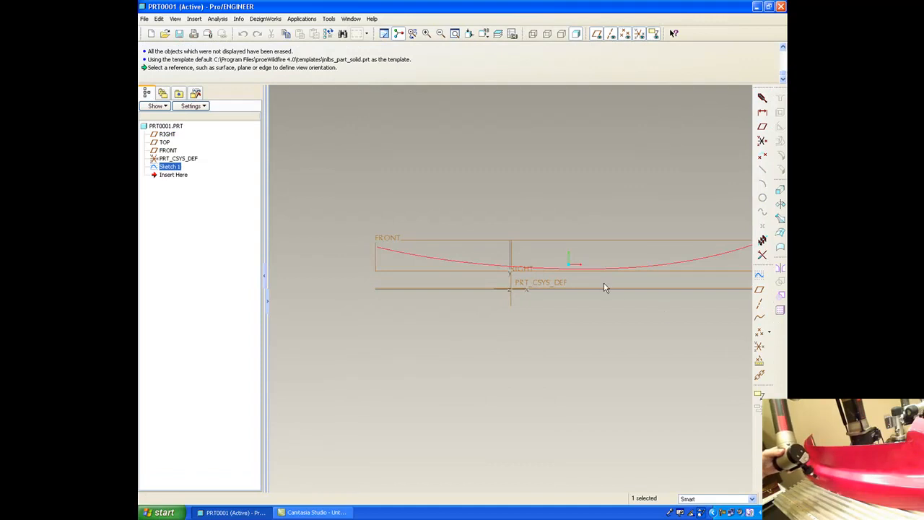
Create a datum plane offset 1.5 from the RIGHT datum plane.
click(531, 303)
middle_drag(531, 302, 551, 281)
click(533, 246)
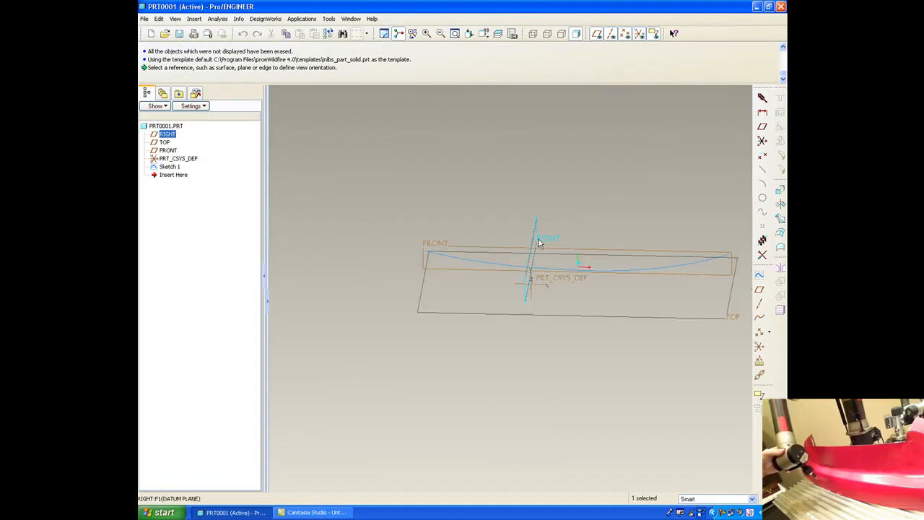
click(760, 289)
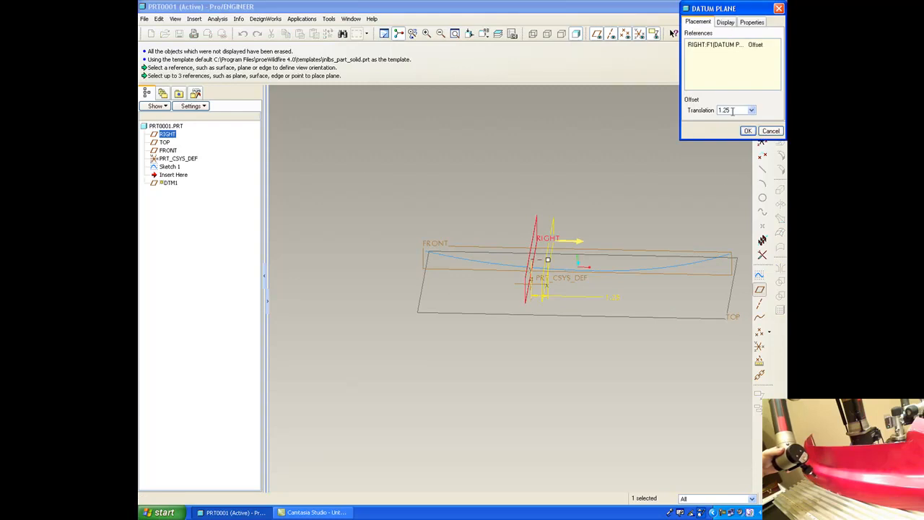
text(2)
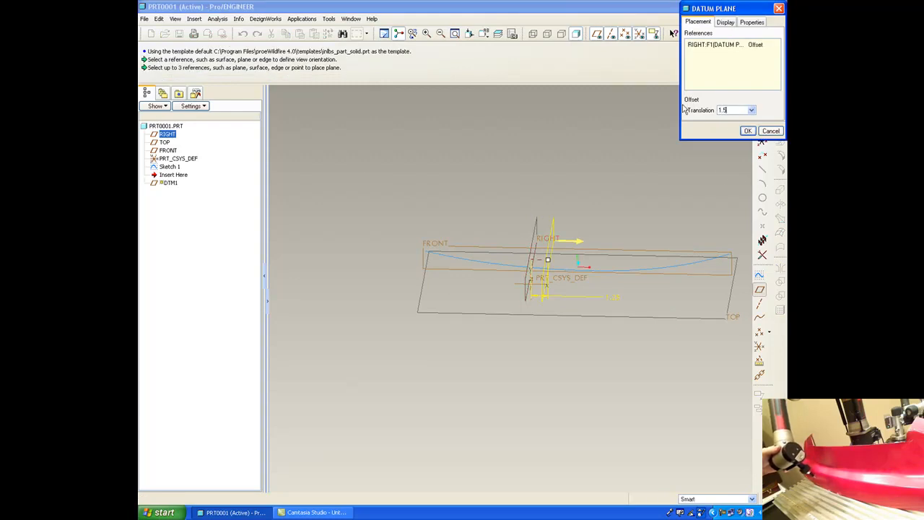
key(Return)
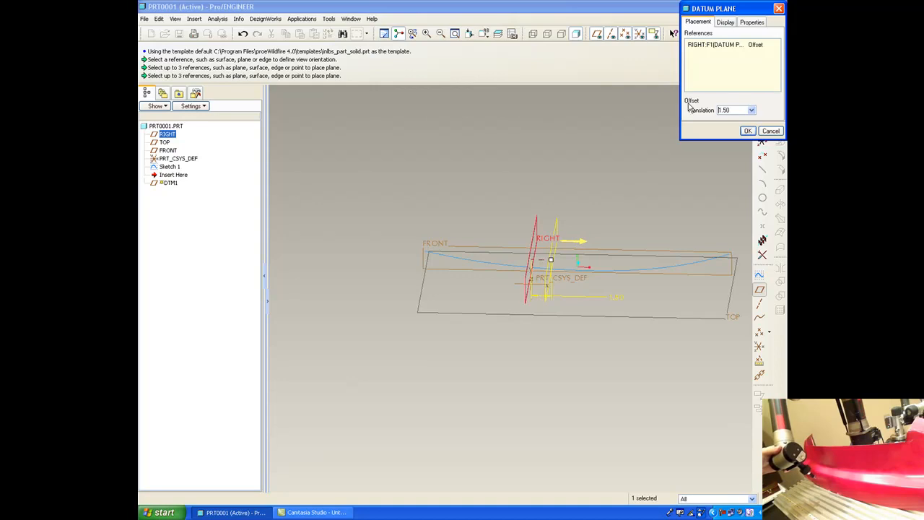
click(748, 131)
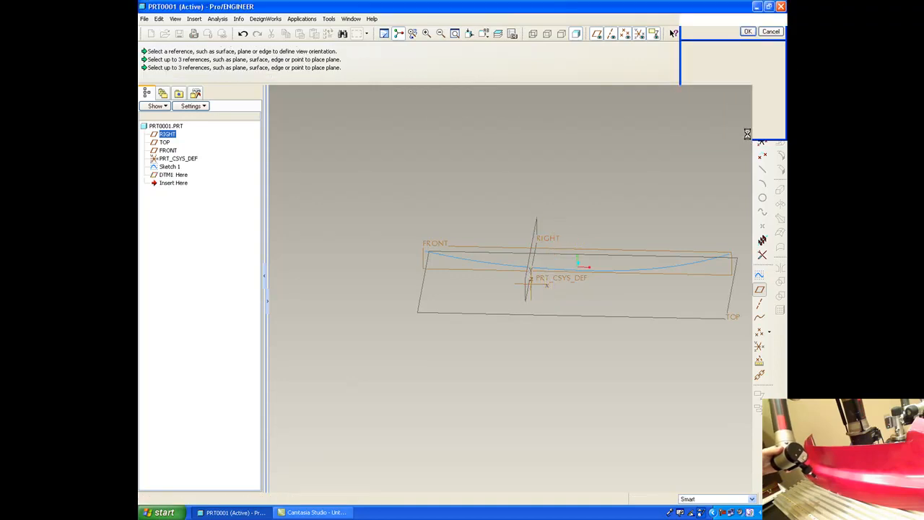
Add three more datum planes in succession, each offset 1.50 from the previously created plane.
click(759, 289)
click(748, 131)
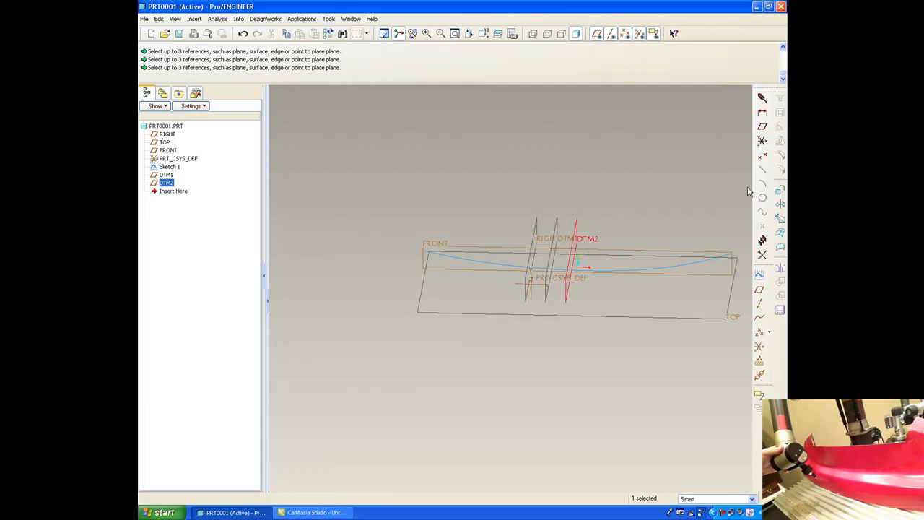
click(759, 289)
click(747, 131)
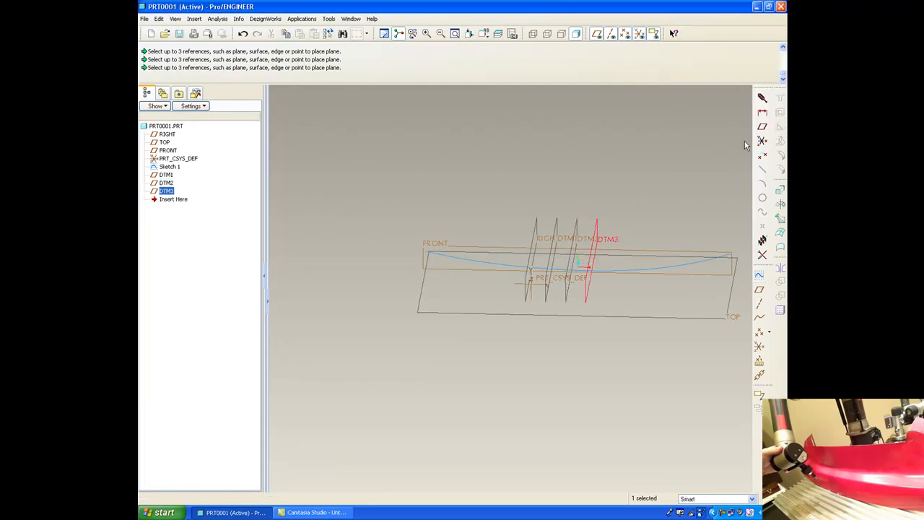
click(759, 289)
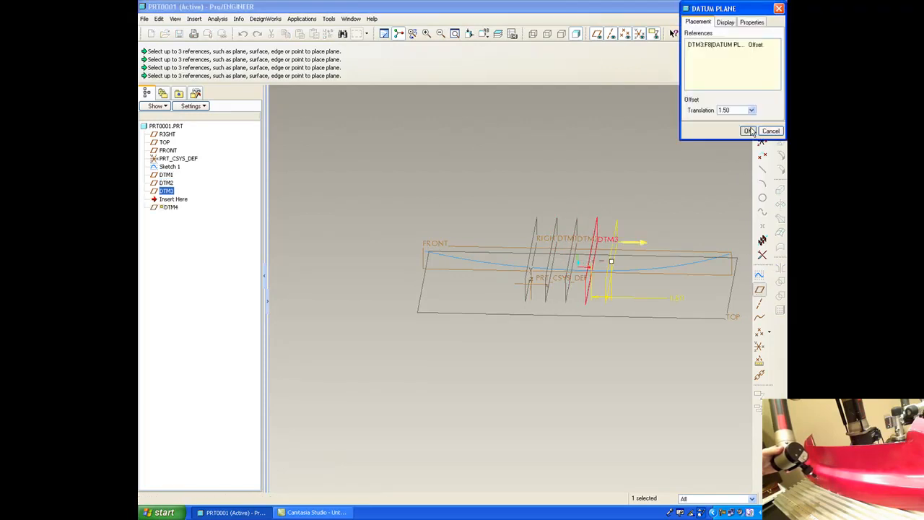
click(747, 131)
click(683, 215)
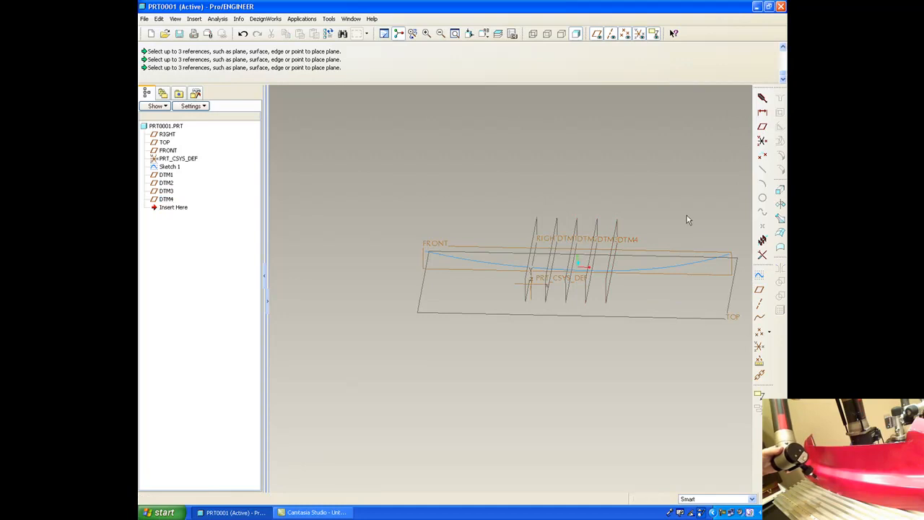
Digitize best-fit section sketches with Locked Planes on the RIGHT, DTM1, DTM2, DTM3 and DTM4 planes, ordered by distance.
click(763, 241)
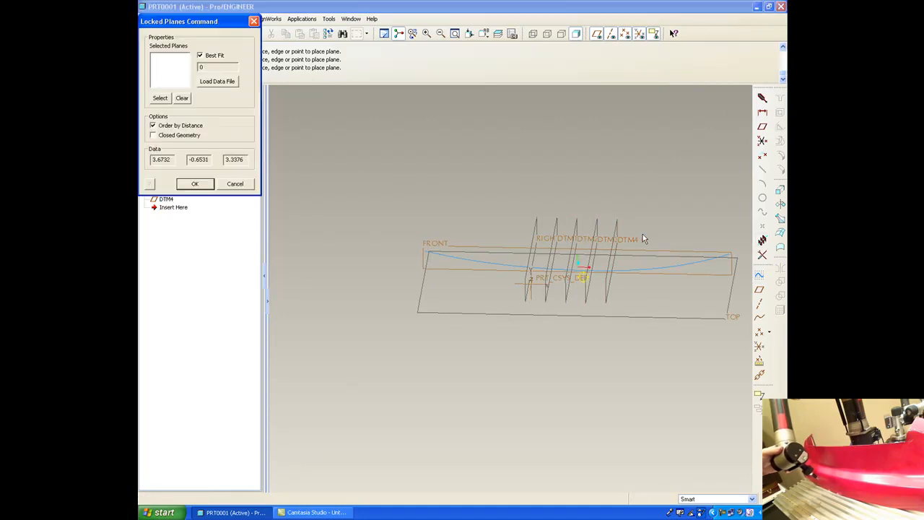
click(160, 99)
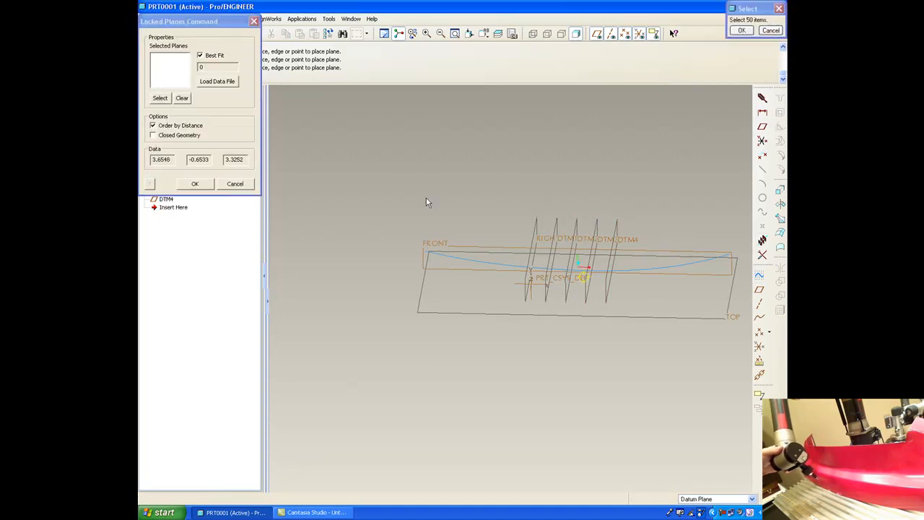
click(536, 224)
click(556, 221)
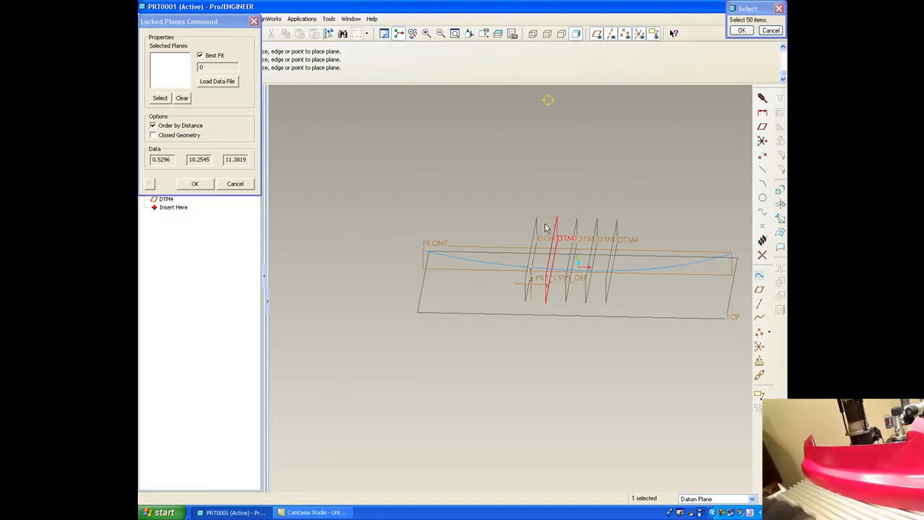
click(538, 228)
click(578, 227)
click(596, 228)
click(615, 227)
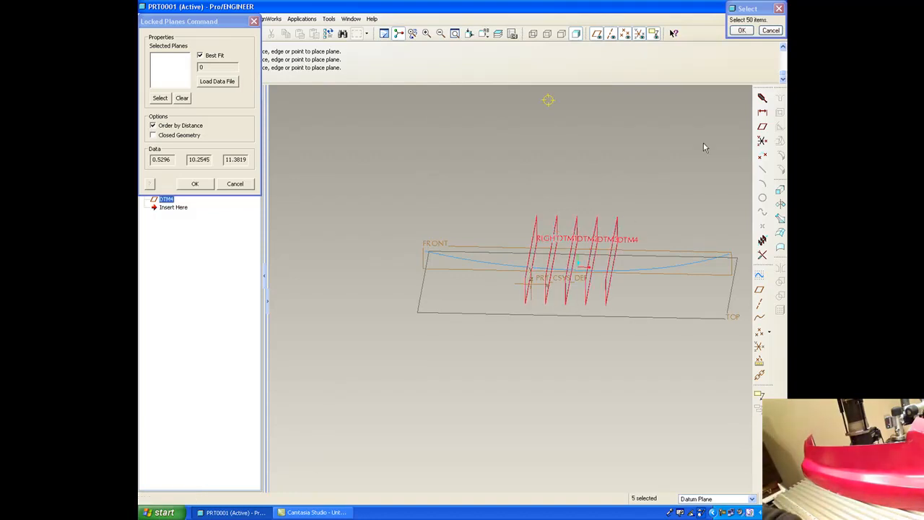
click(740, 30)
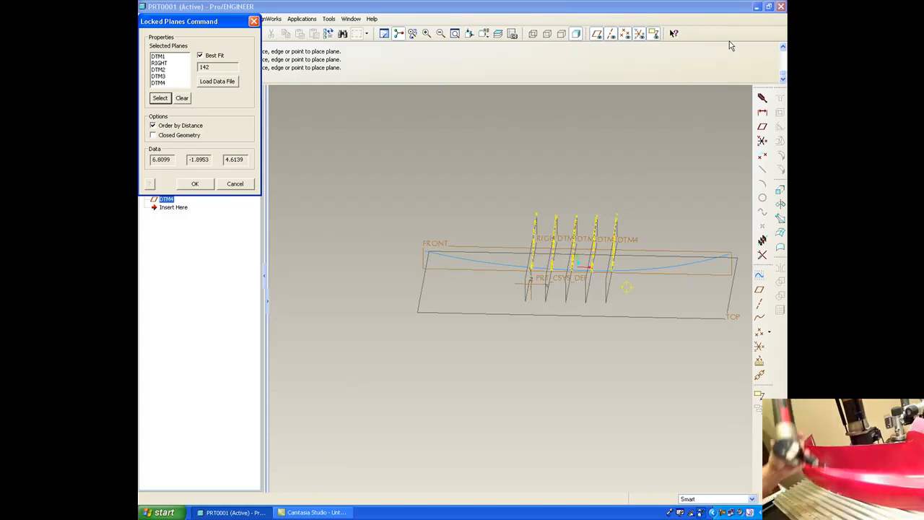
click(194, 184)
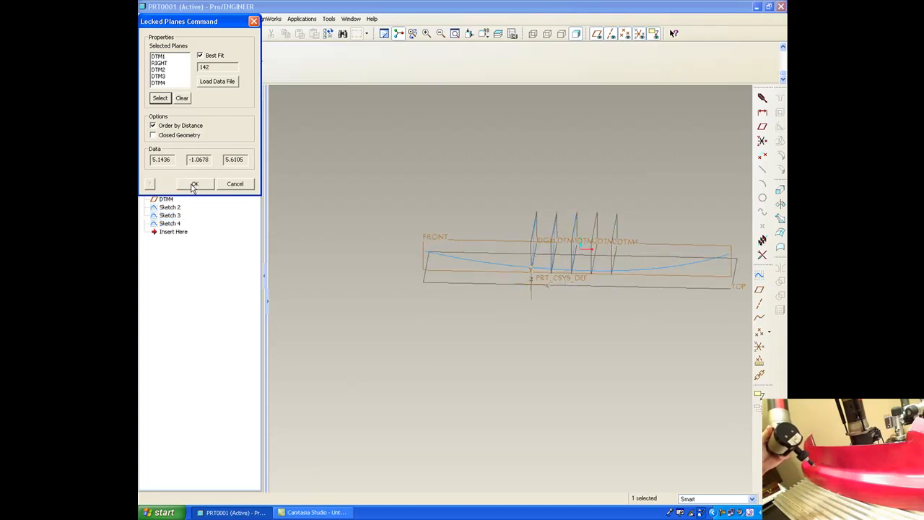
Create a boundary blend surface through the five digitized section curves, from the DTM4 curve to the RIGHT curve.
mouse_move(453, 241)
middle_down()
mouse_move(415, 208)
mouse_move(378, 223)
middle_up()
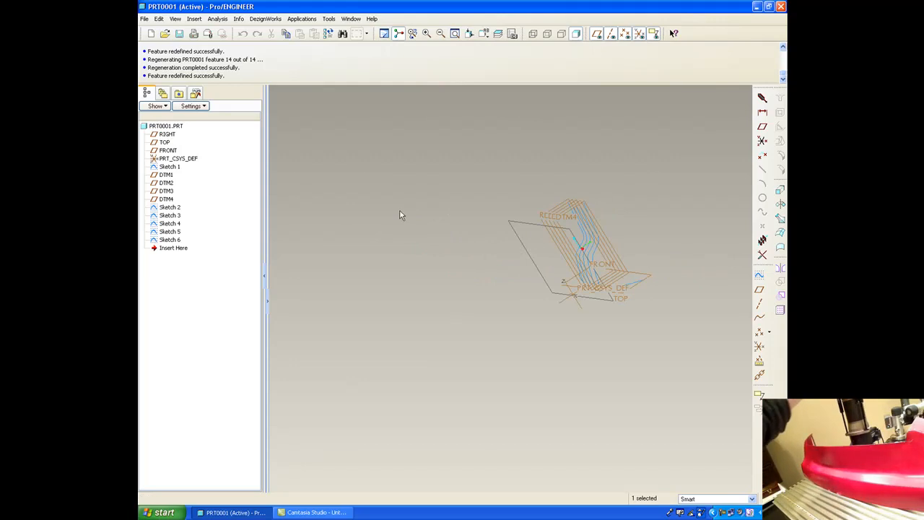
middle_drag(491, 223, 458, 235)
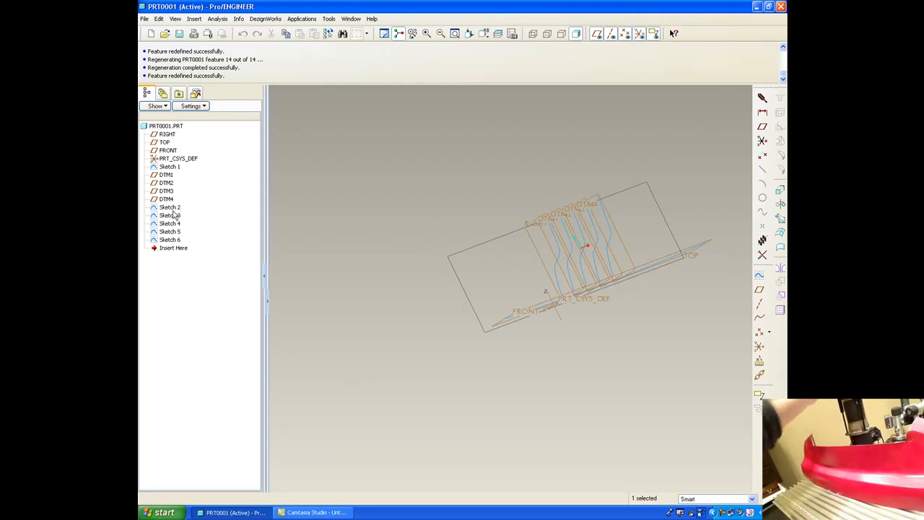
mouse_move(396, 250)
middle_down()
mouse_move(390, 223)
mouse_move(404, 267)
mouse_move(599, 251)
middle_up()
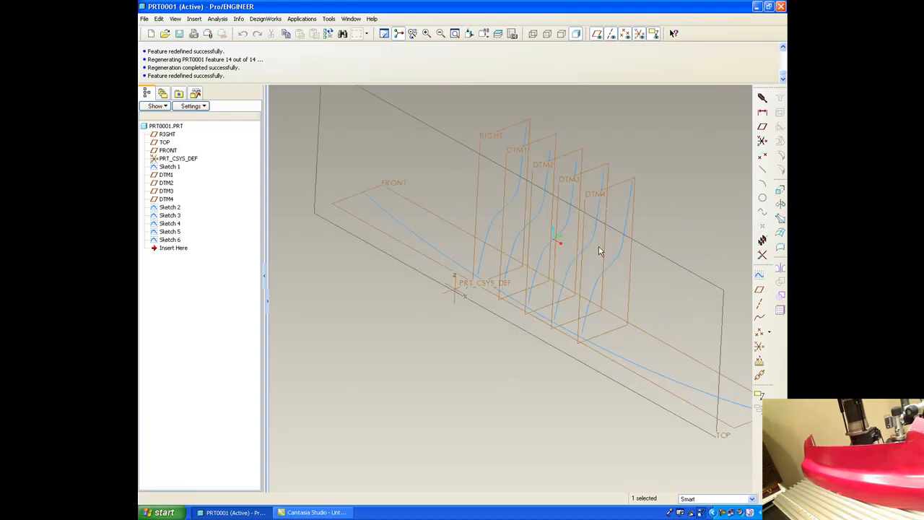
click(628, 219)
click(684, 212)
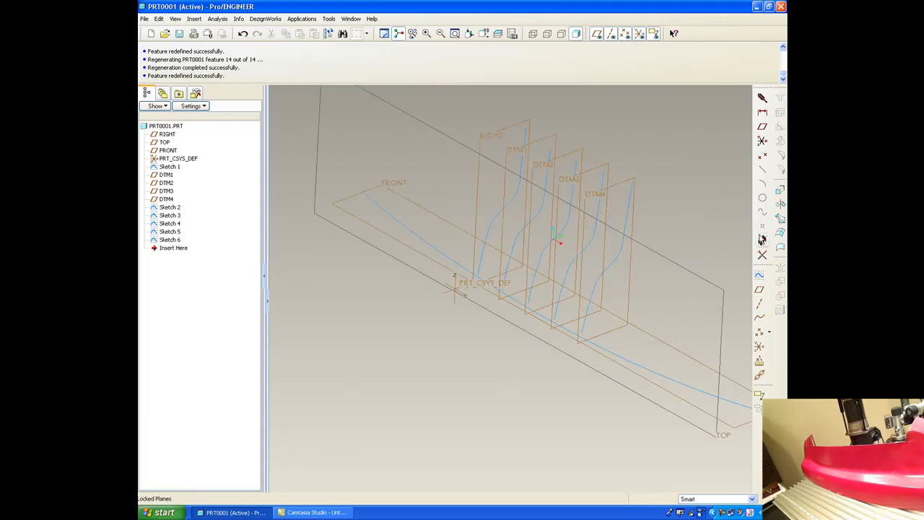
click(781, 234)
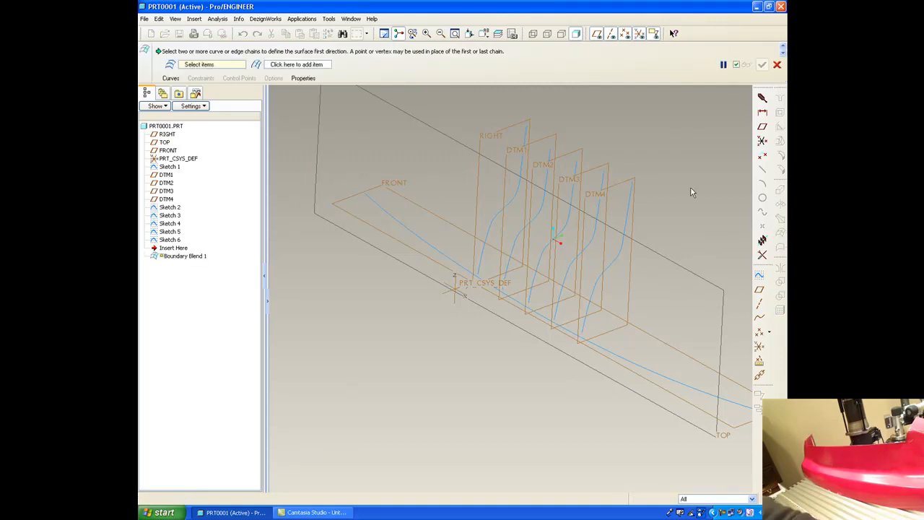
click(629, 209)
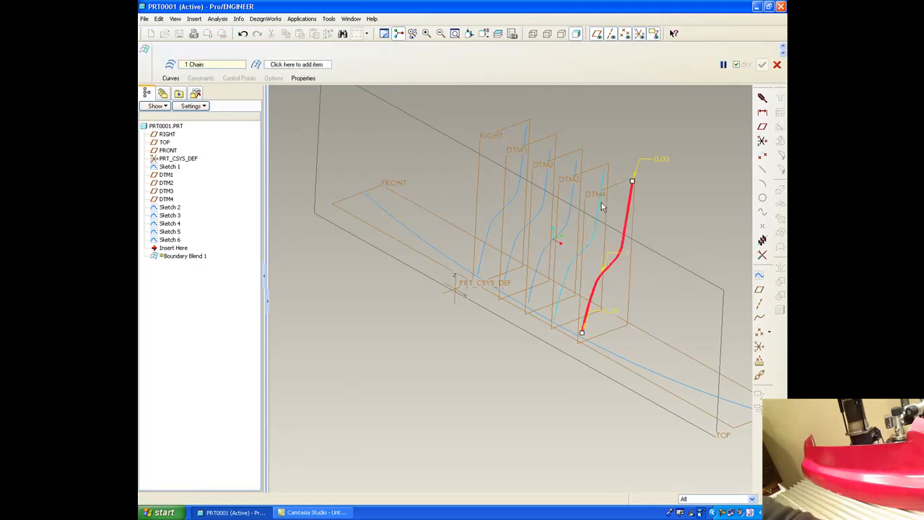
ctrl+click(581, 196)
ctrl+click(554, 184)
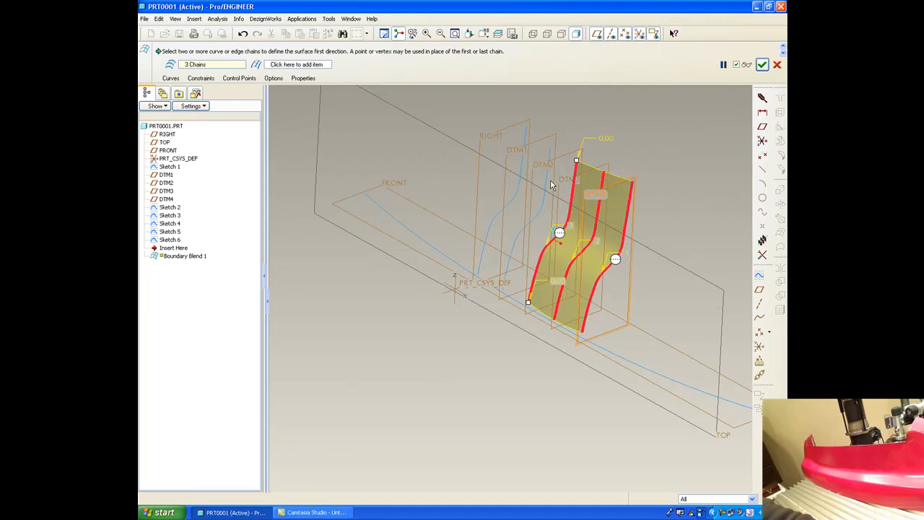
ctrl+click(549, 186)
ctrl+click(525, 156)
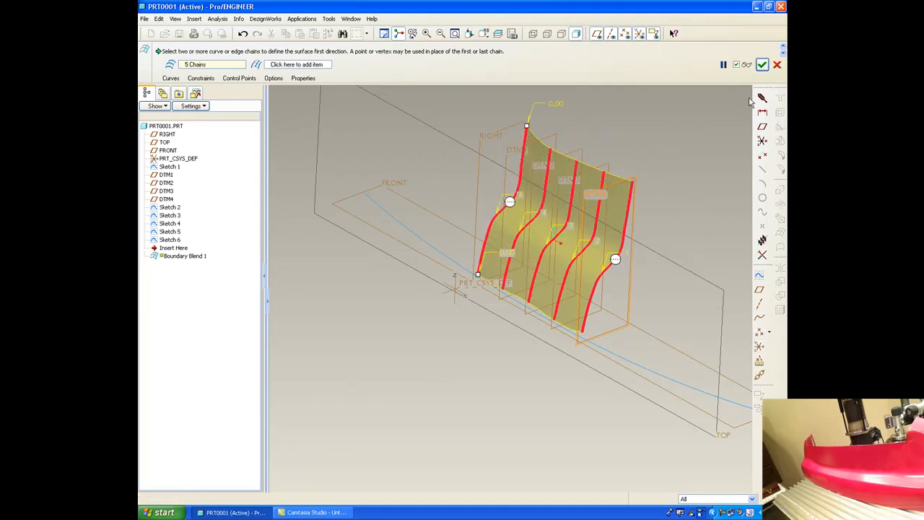
click(763, 64)
Sketch a rectangle on the TOP datum plane, drawn slightly inside the outline of the boundary blend surface.
mouse_move(727, 147)
middle_down()
mouse_move(710, 189)
mouse_move(676, 180)
mouse_move(726, 180)
mouse_move(733, 190)
mouse_move(404, 223)
mouse_move(441, 250)
mouse_move(416, 249)
middle_up()
click(311, 179)
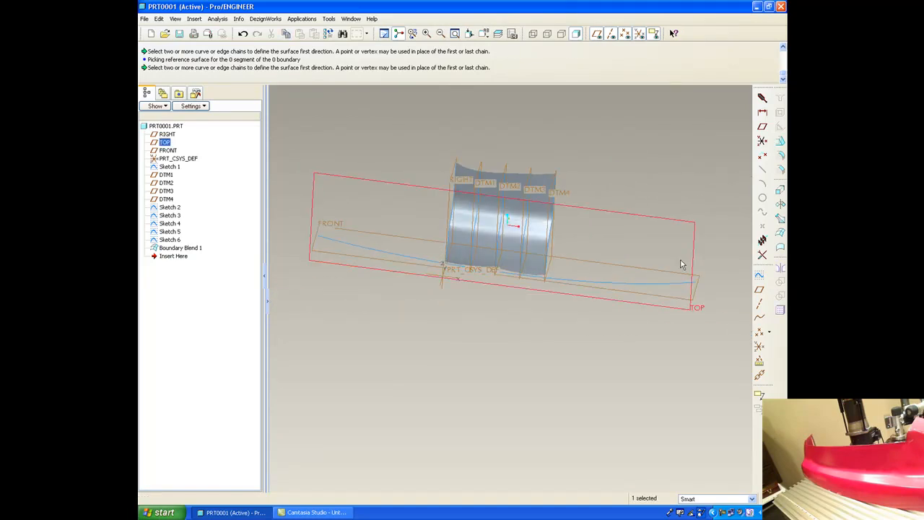
click(762, 281)
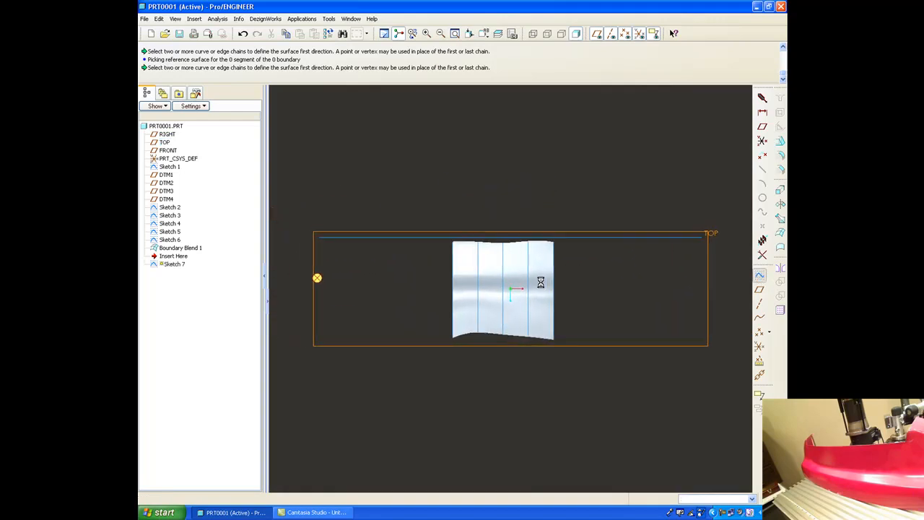
click(744, 122)
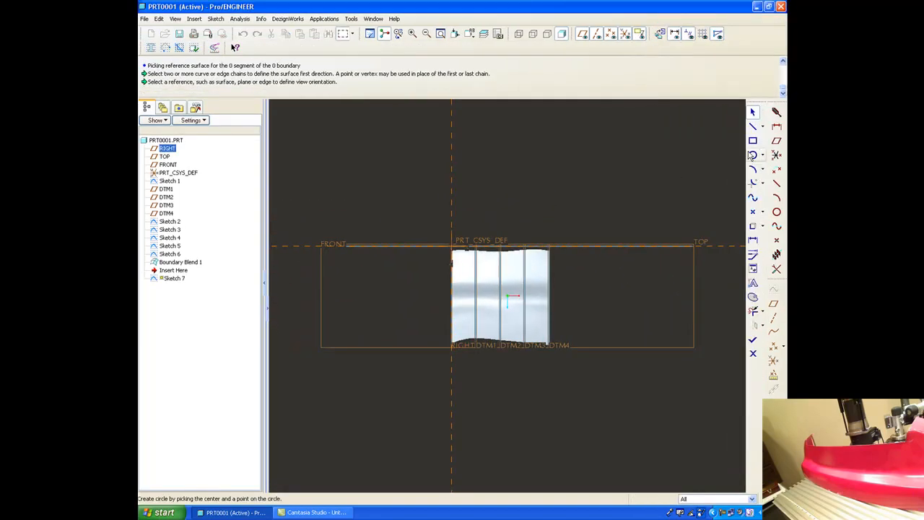
scroll(564, 292, down, 2)
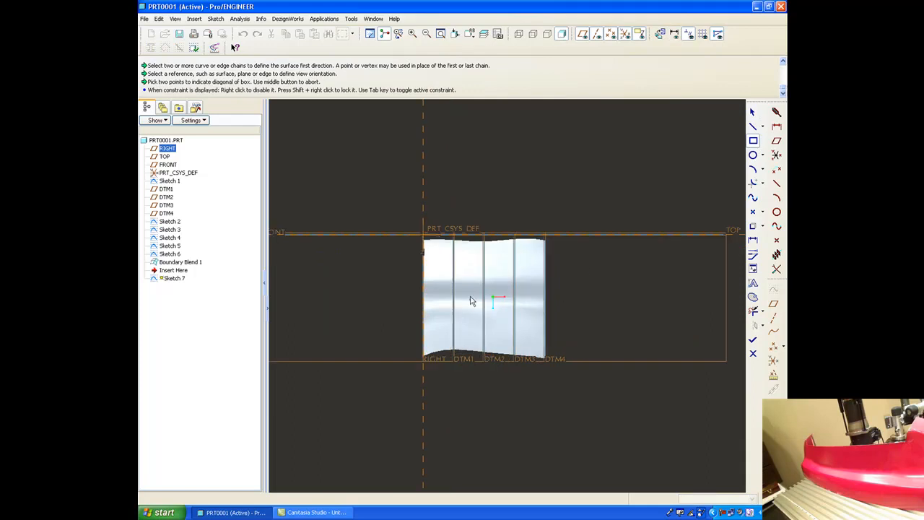
click(435, 258)
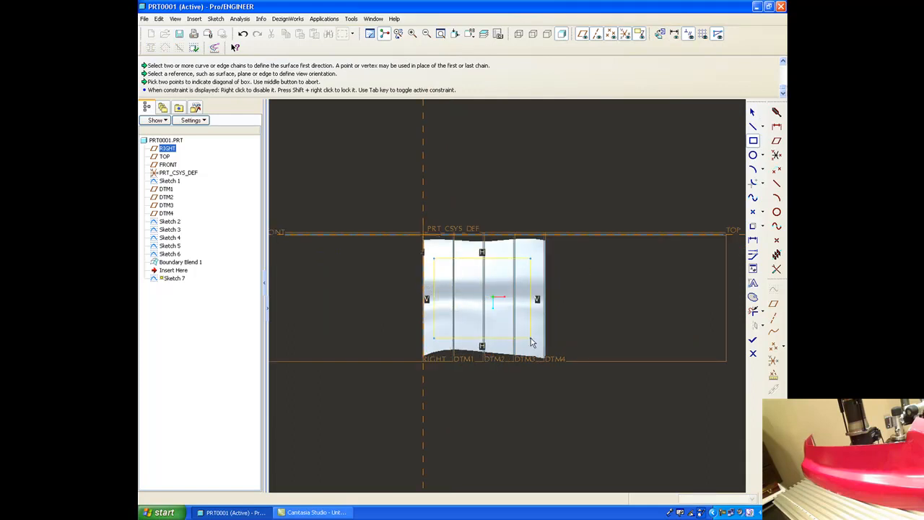
click(528, 340)
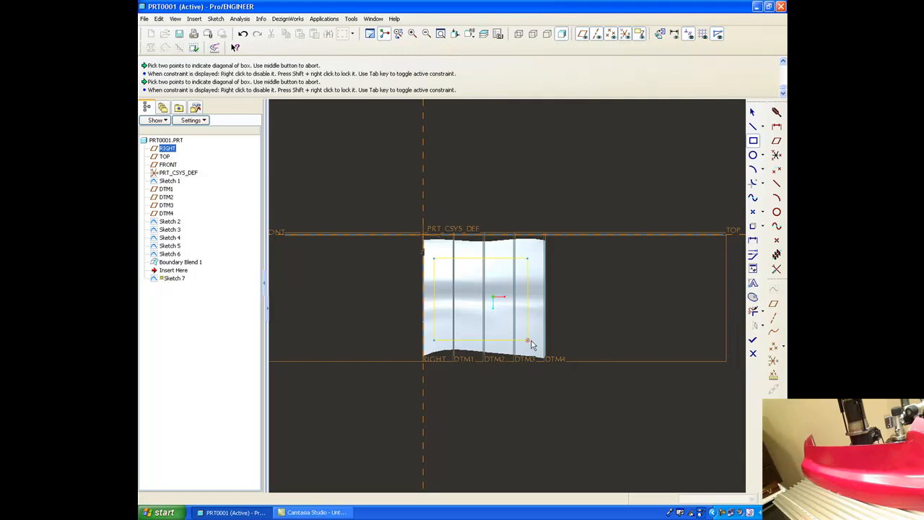
click(753, 339)
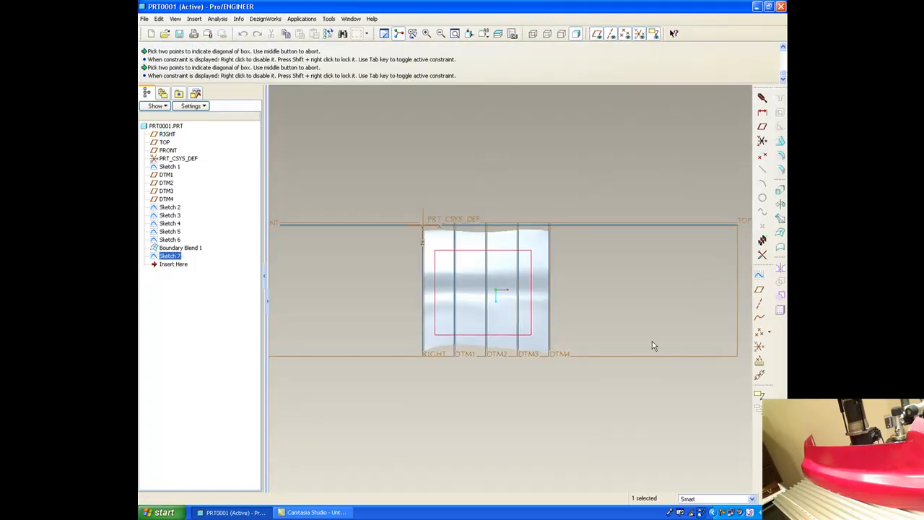
Extrude the rectangle as a solid up to the boundary blend surface and hide that surface.
middle_drag(624, 358, 537, 248)
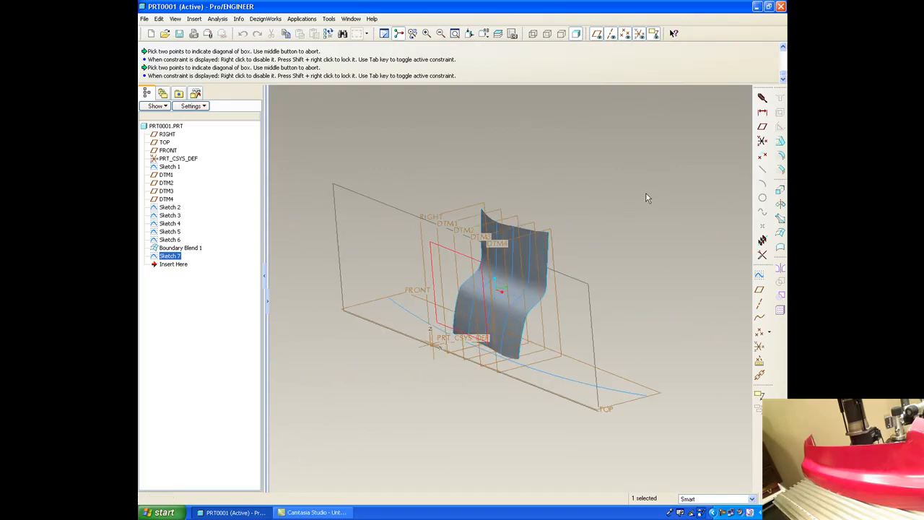
click(780, 190)
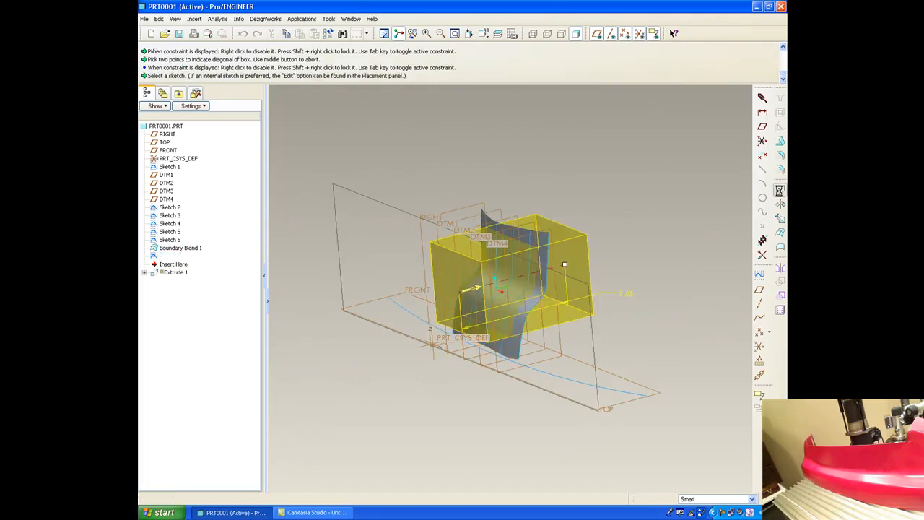
click(210, 64)
click(202, 110)
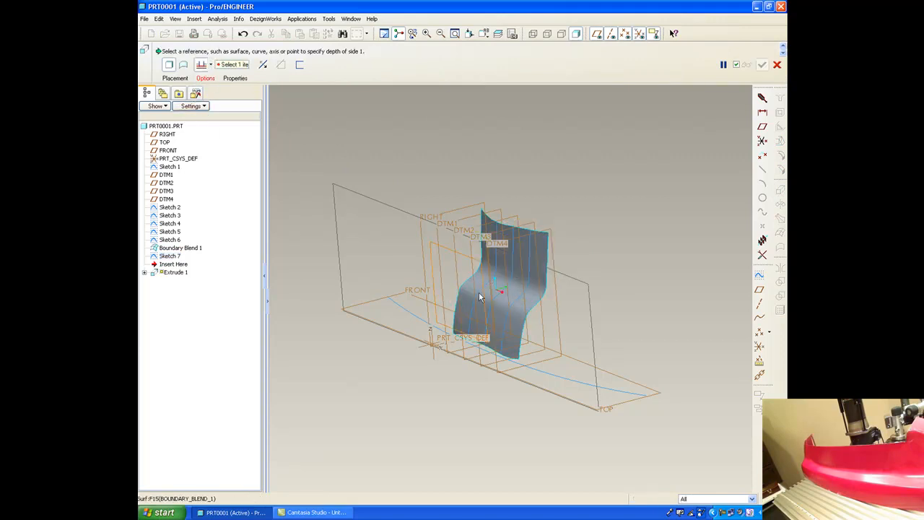
click(526, 294)
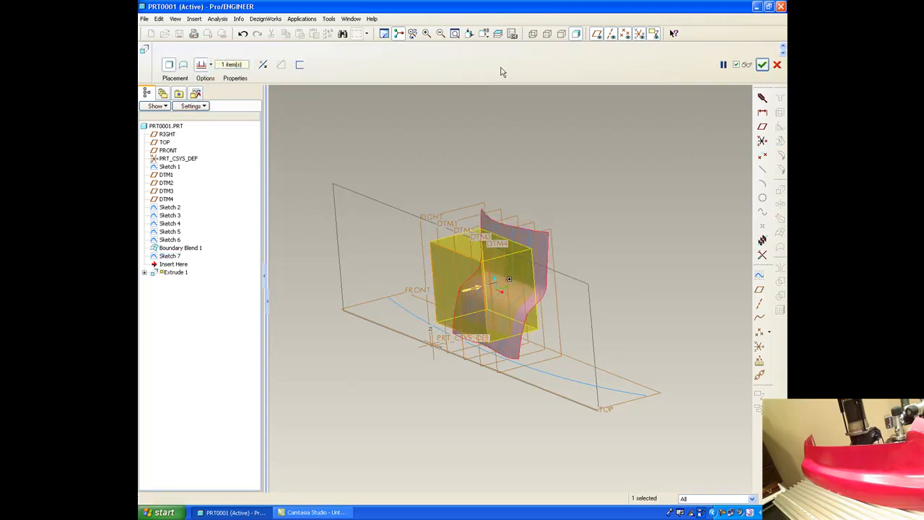
click(762, 64)
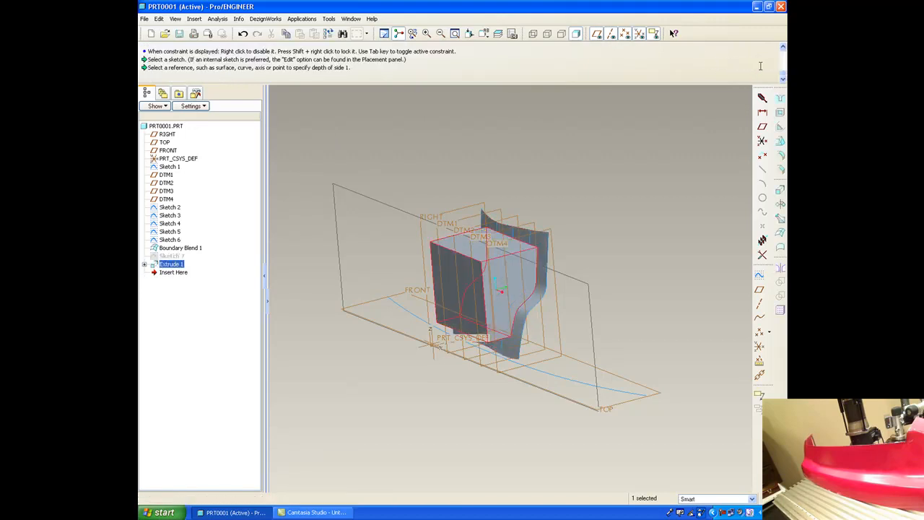
right_click(166, 248)
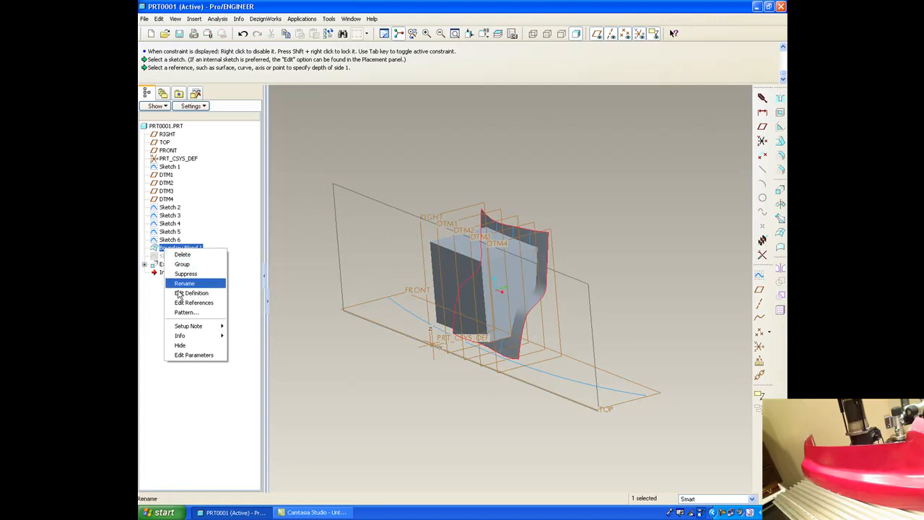
click(180, 346)
Sketch four small circles on the block's flat face opposite the curved side, one near each corner.
middle_drag(376, 322, 429, 290)
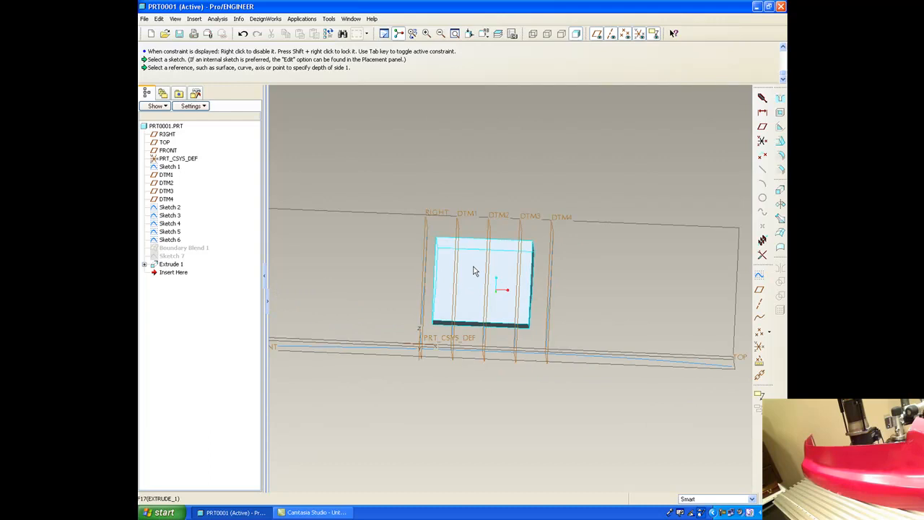
click(474, 271)
double_click(475, 271)
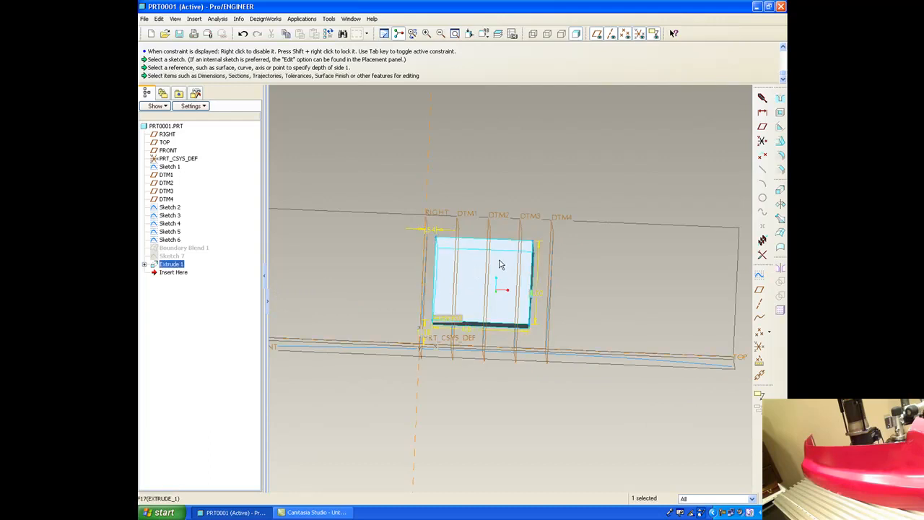
click(758, 278)
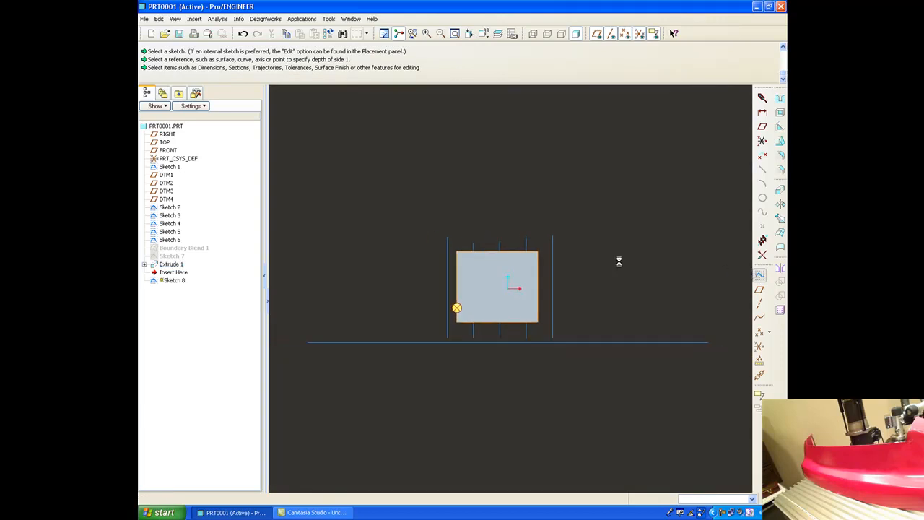
click(747, 120)
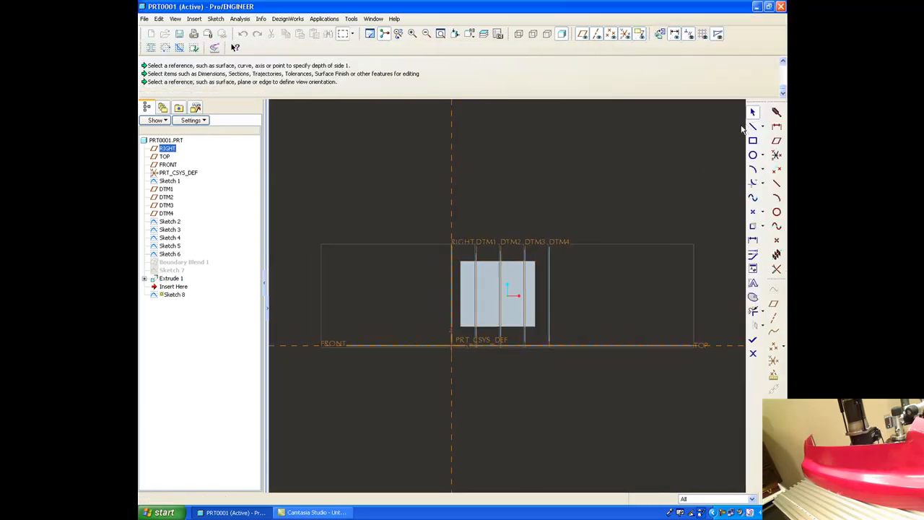
click(753, 154)
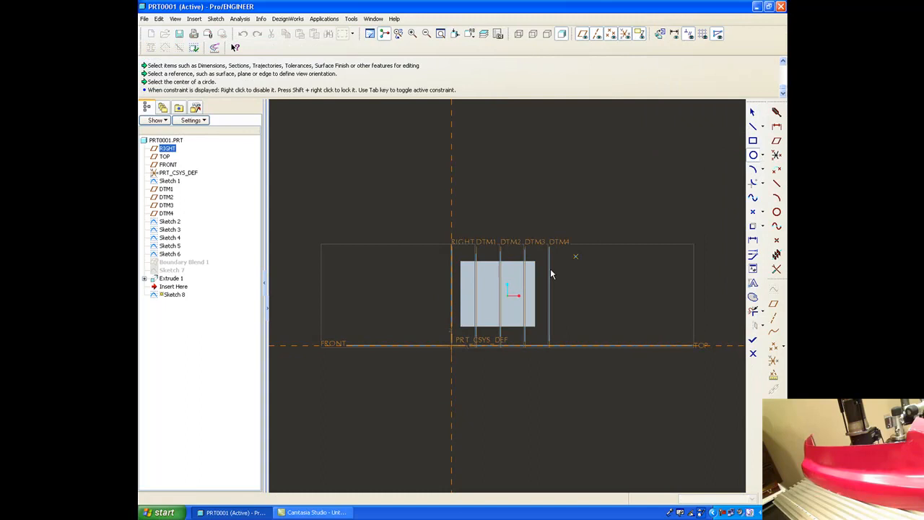
click(477, 280)
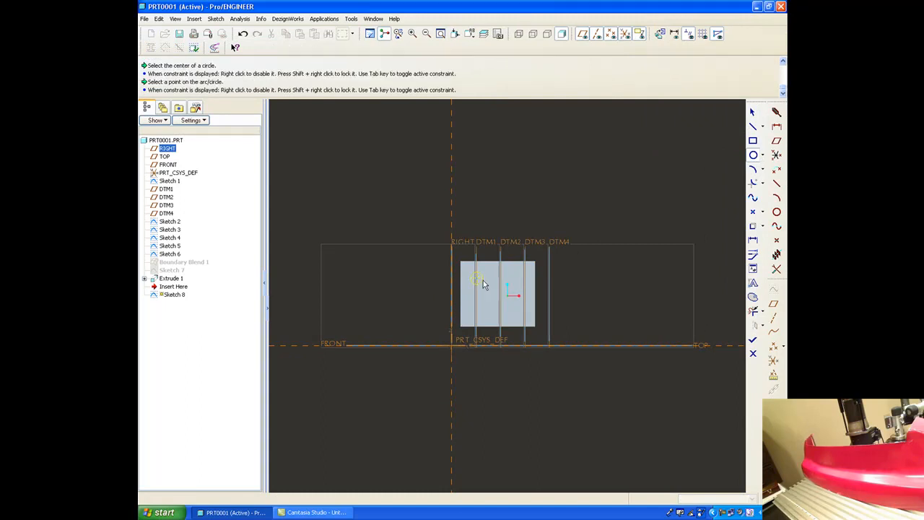
click(484, 282)
click(520, 279)
click(526, 282)
click(521, 315)
click(527, 321)
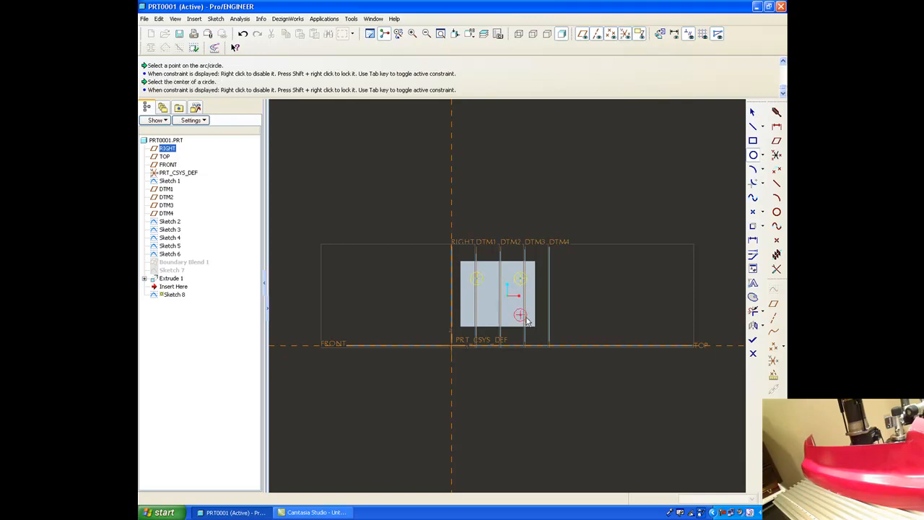
click(477, 322)
click(479, 323)
click(754, 339)
Extrude the four circles as a material-removing cut 5.95 deep, with the direction flipped into the block.
middle_drag(675, 323, 644, 317)
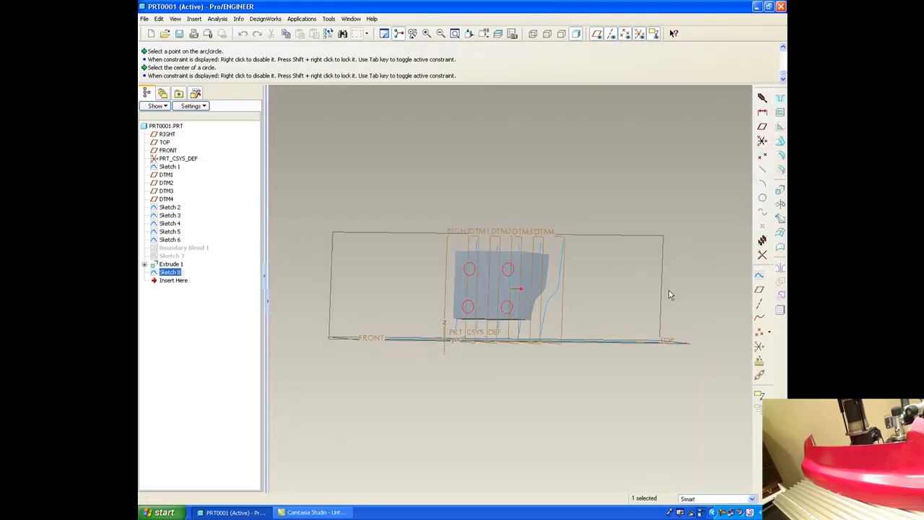
click(780, 192)
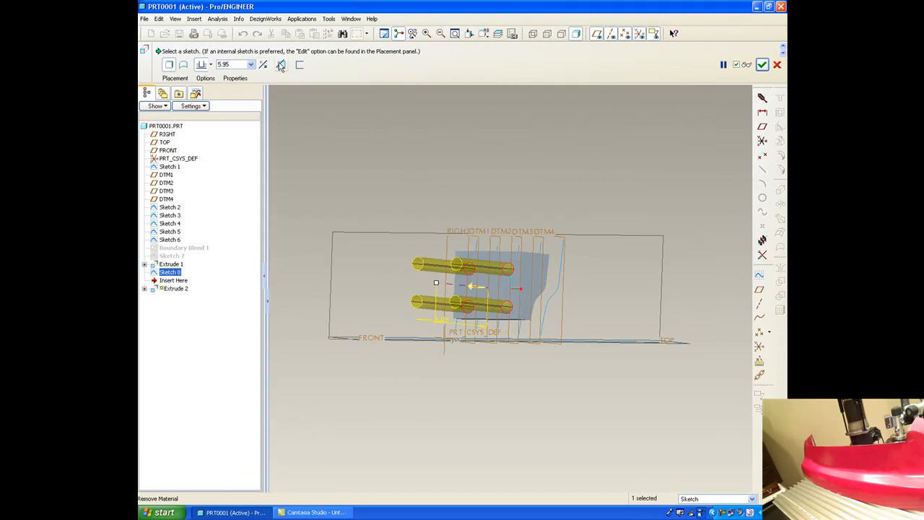
click(262, 65)
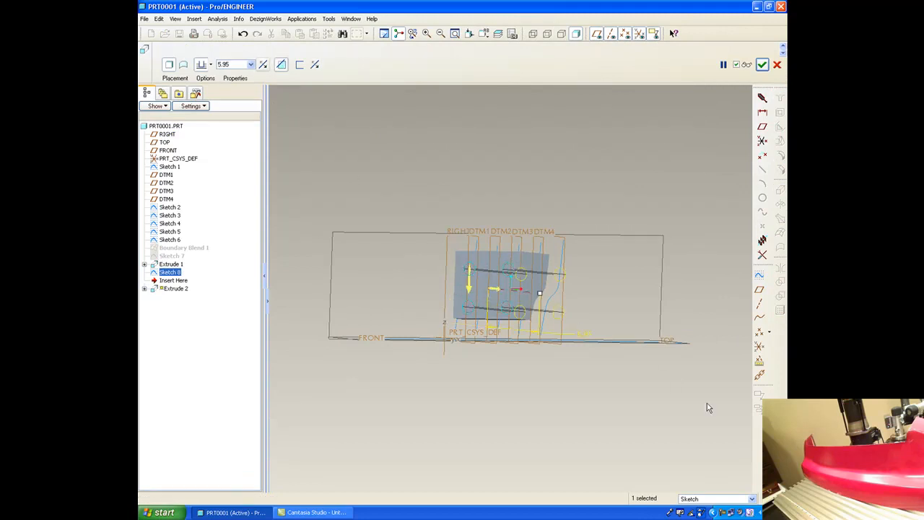
click(763, 64)
middle_drag(655, 190, 648, 236)
middle_drag(635, 265, 475, 282)
scroll(475, 281, down, 2)
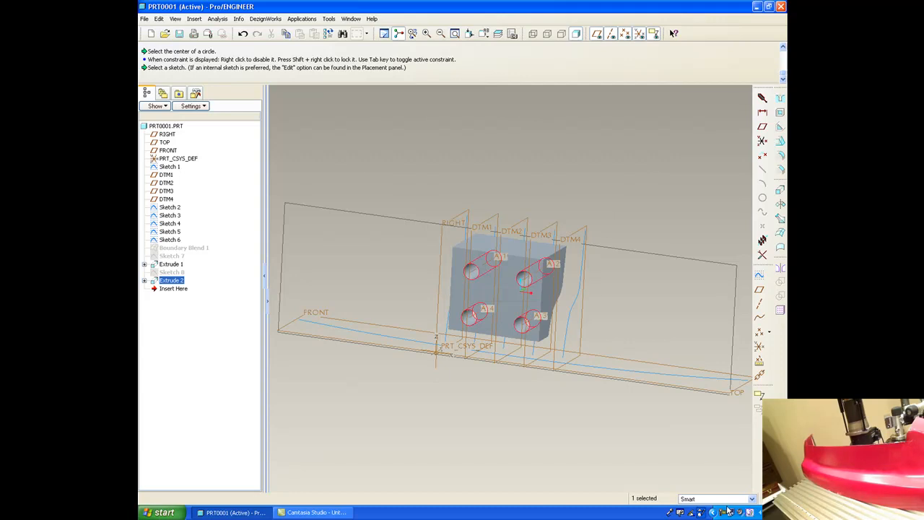
click(726, 513)
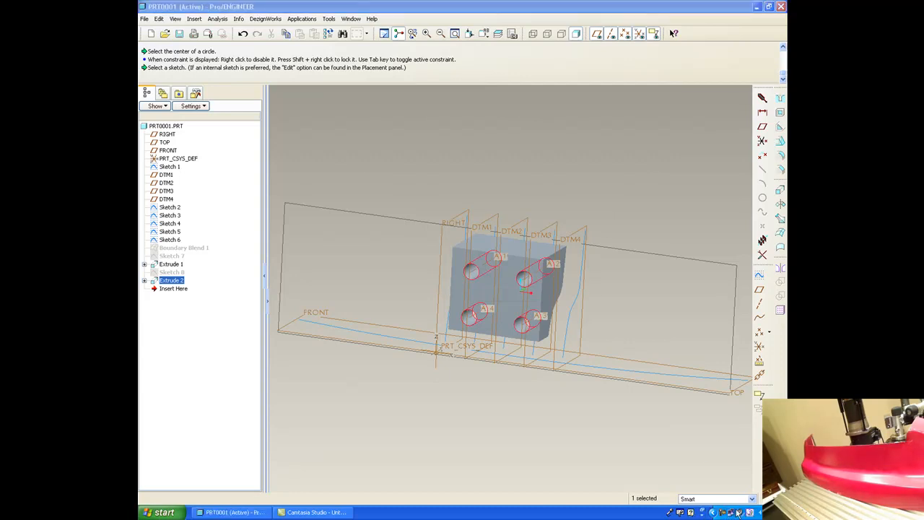
click(712, 513)
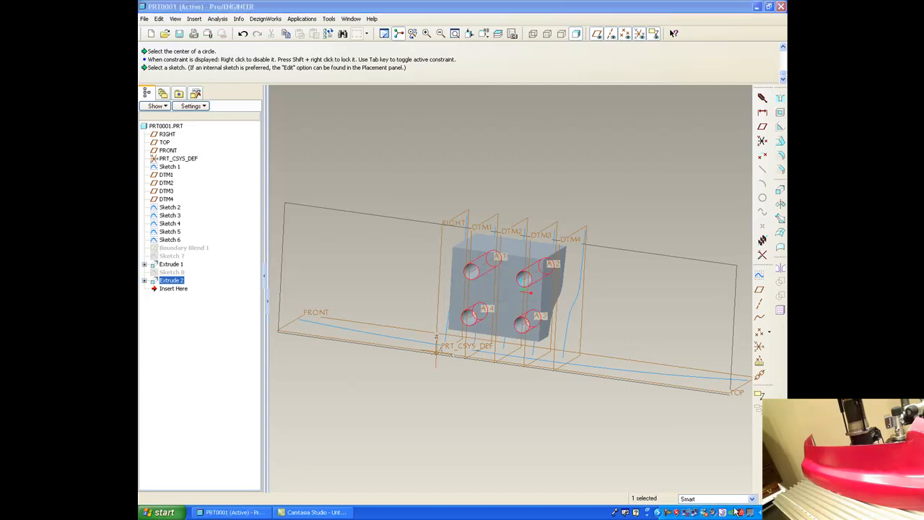